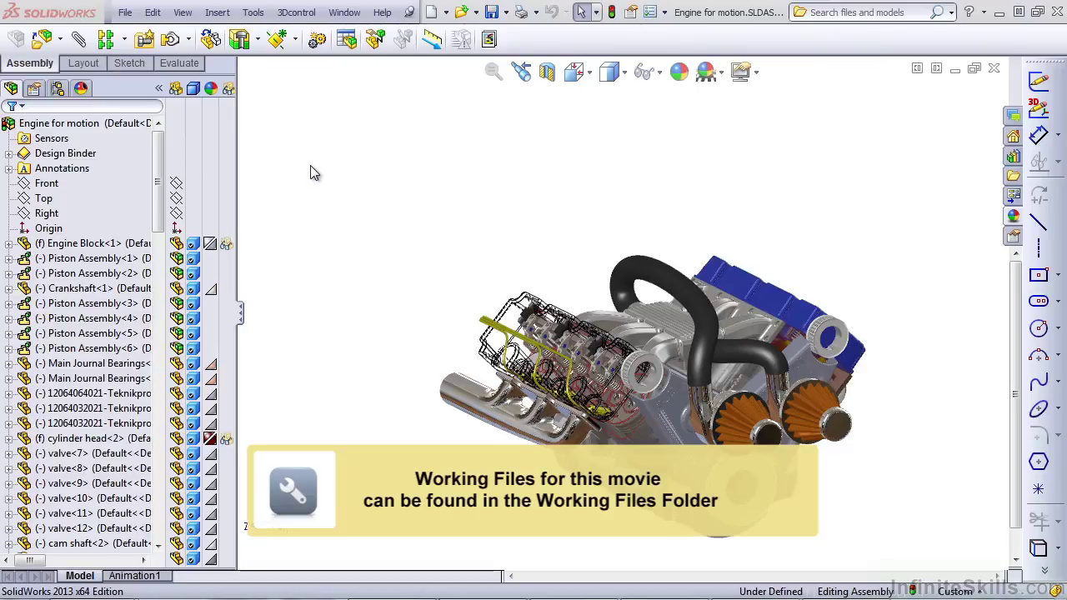
Start a Pack and Go of the engine assembly targeting a new Desktop folder named SWCopy
click(127, 13)
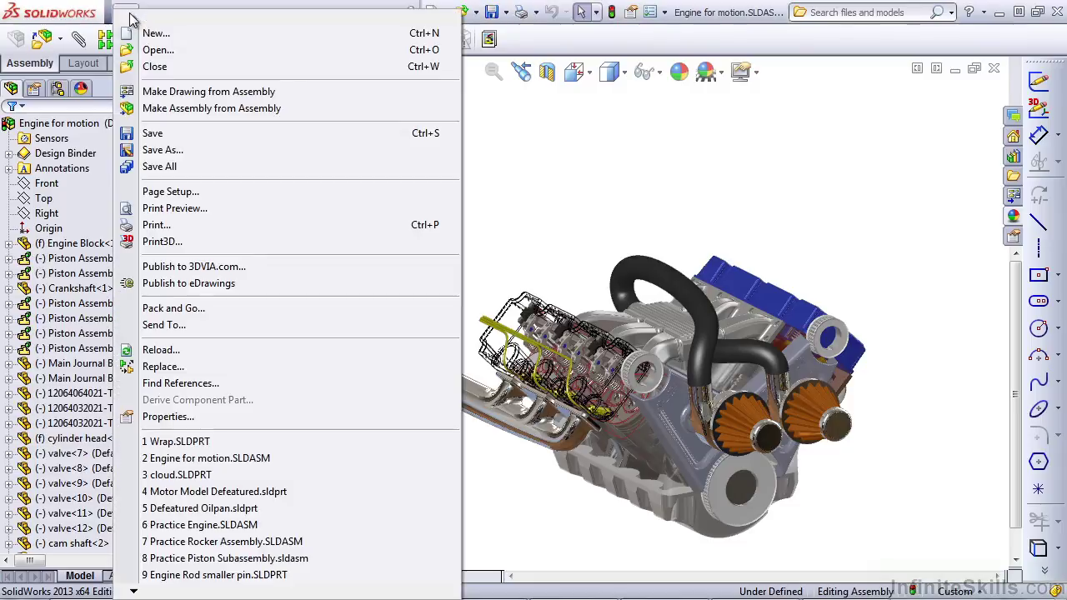
click(194, 308)
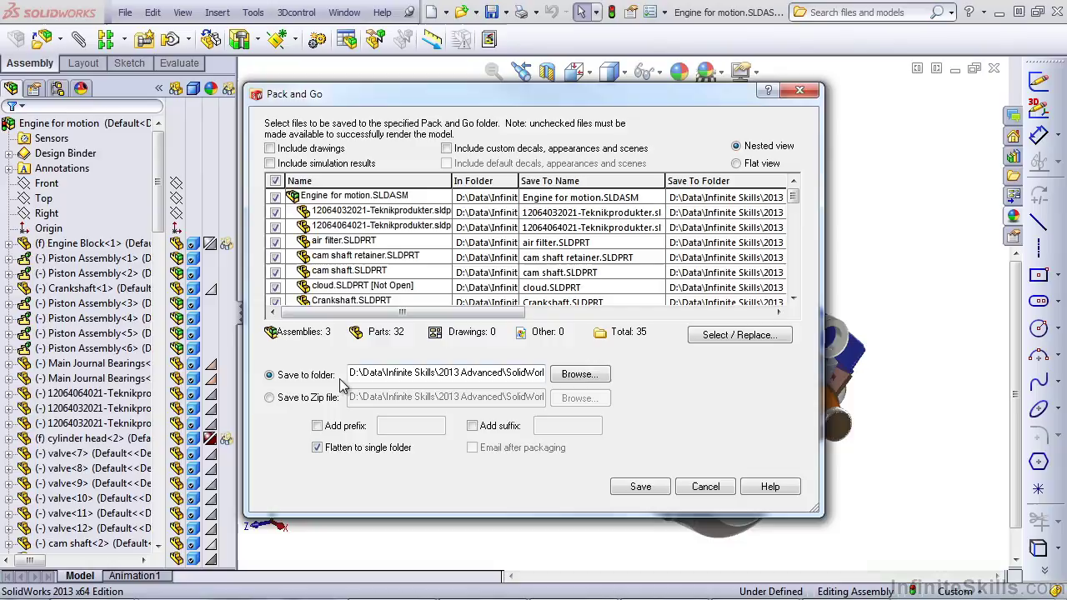
click(576, 374)
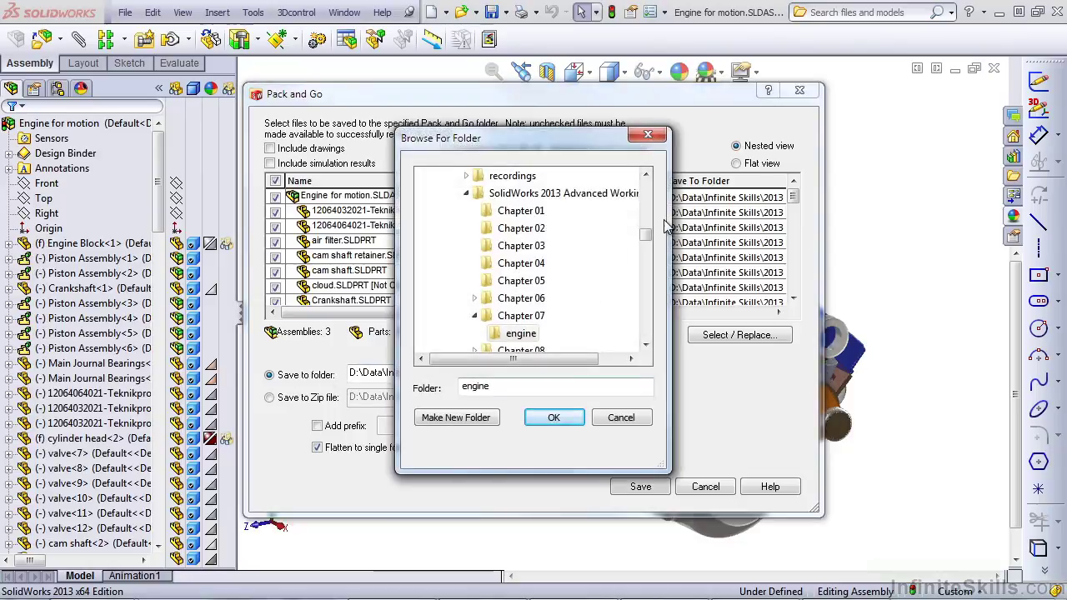
drag(648, 240, 649, 178)
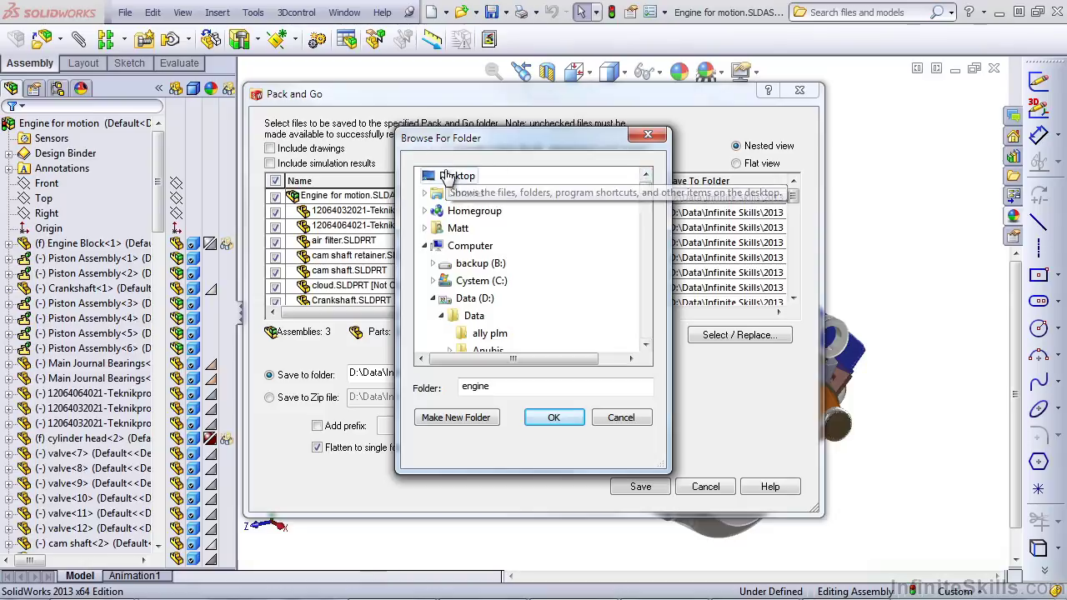
click(448, 178)
click(440, 417)
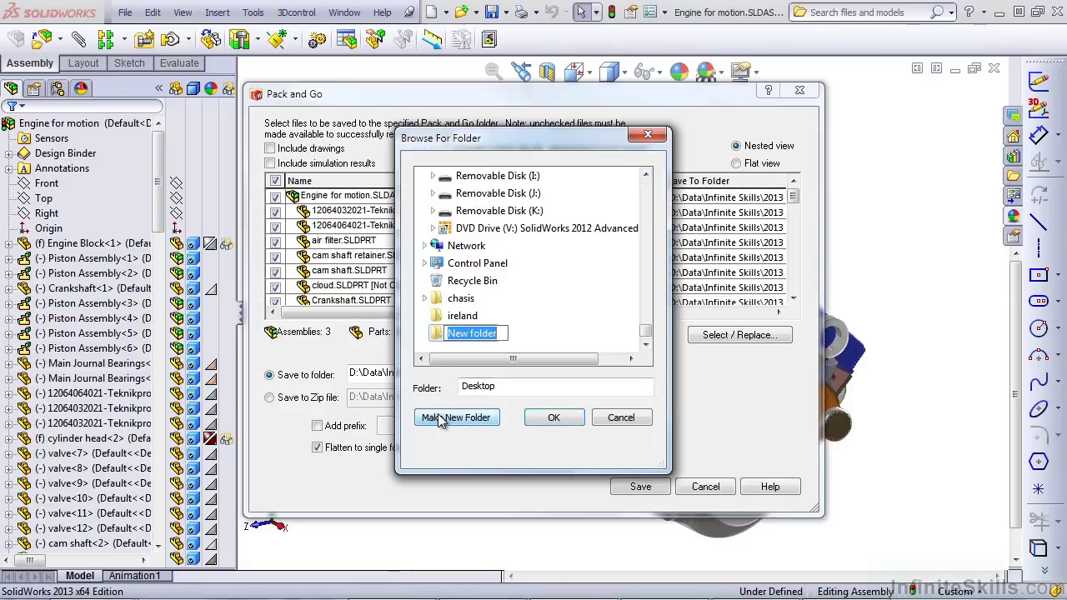
text(SWCopy)
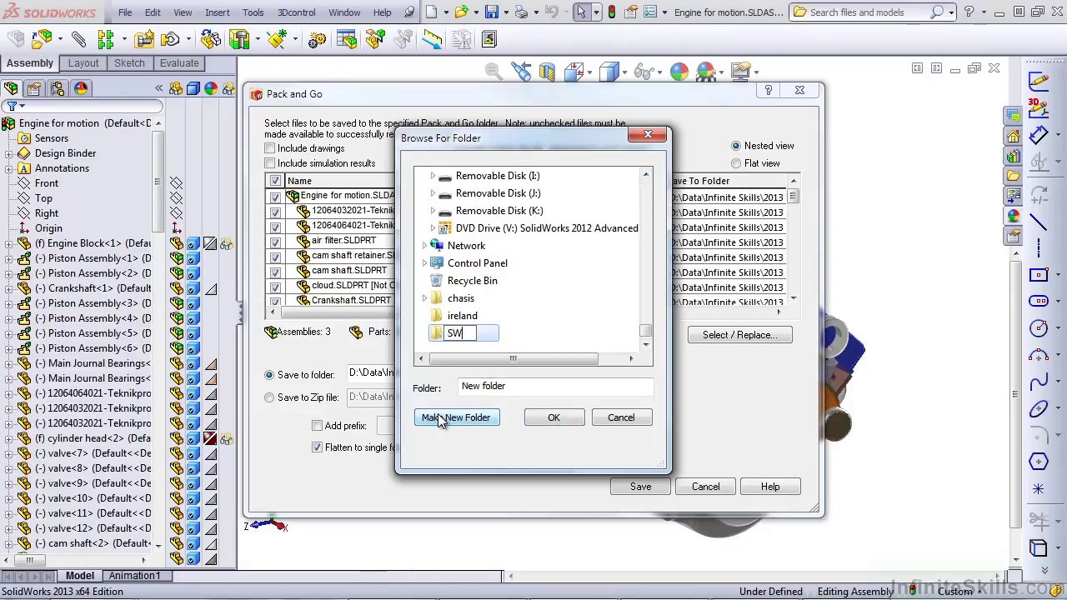
key(Return)
key(Return)
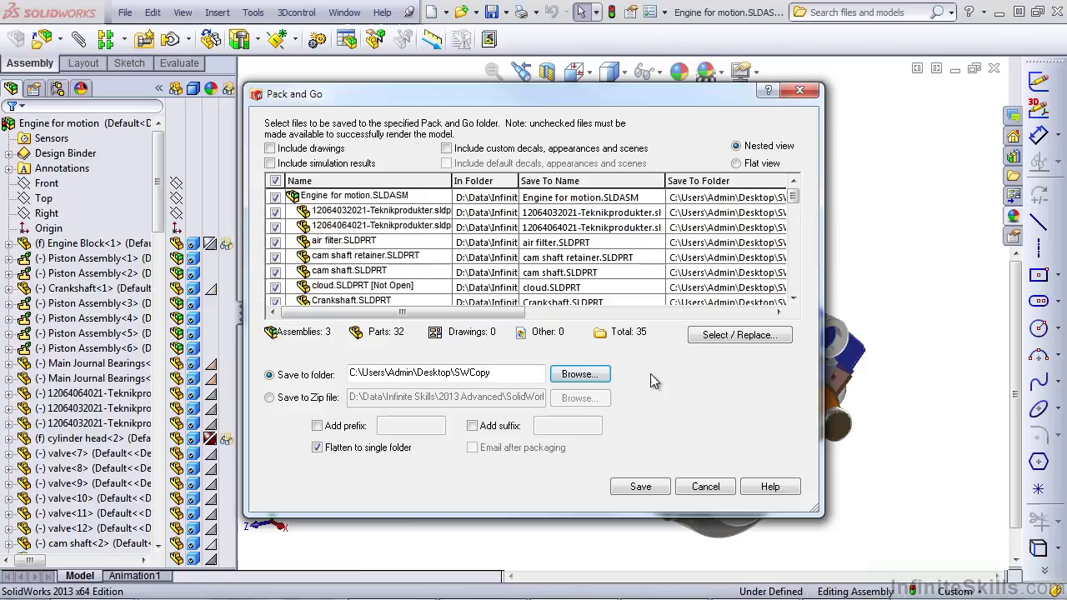
Add the file-name suffix '_cor copy', include drawings, and save all packed files into SWCopy
click(475, 425)
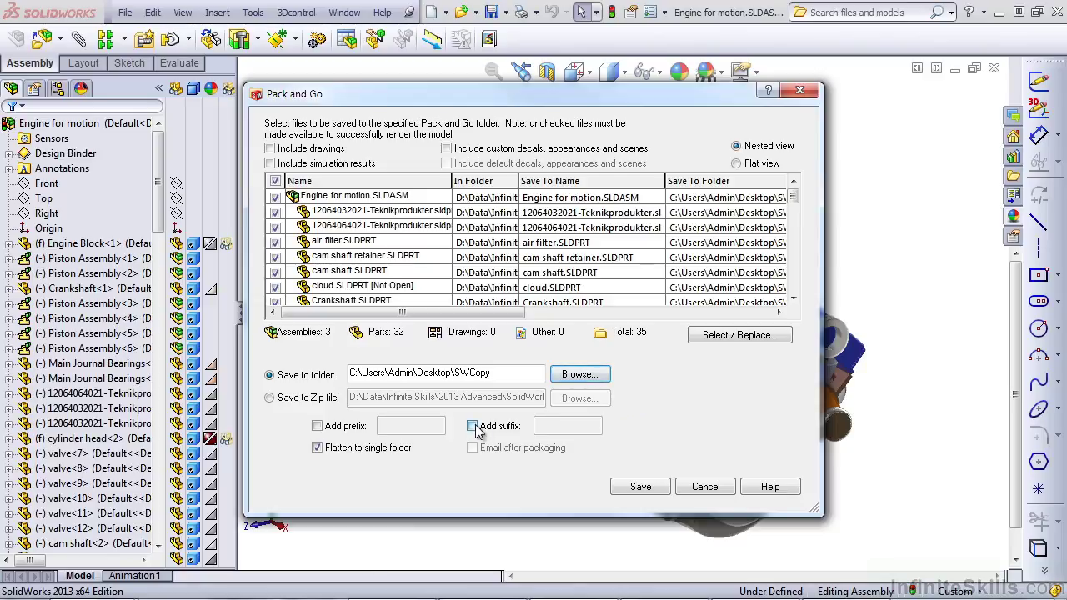
click(537, 424)
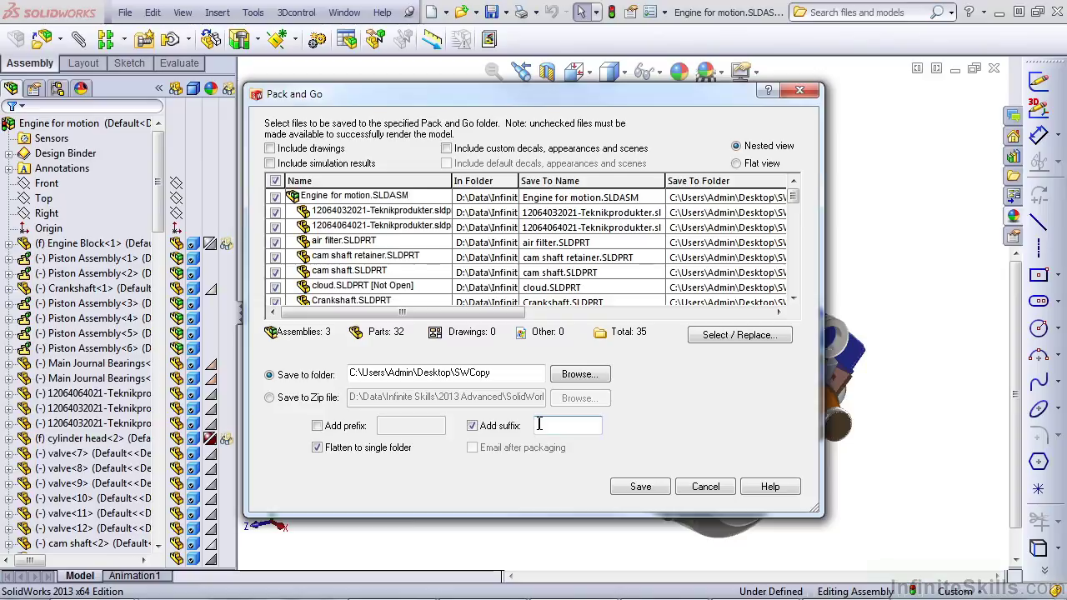
text(_cor copy)
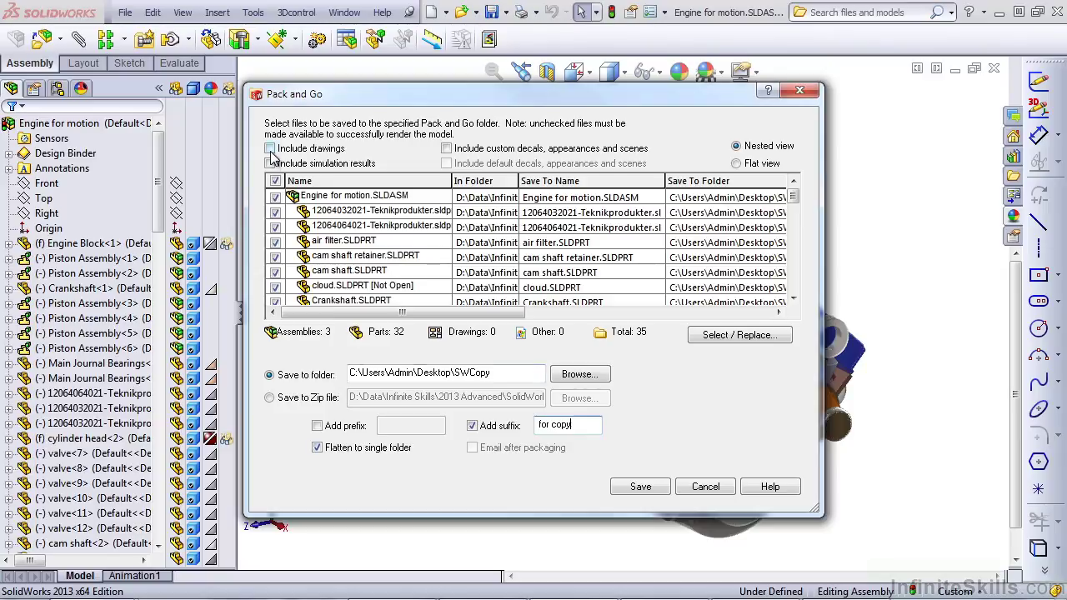
click(269, 148)
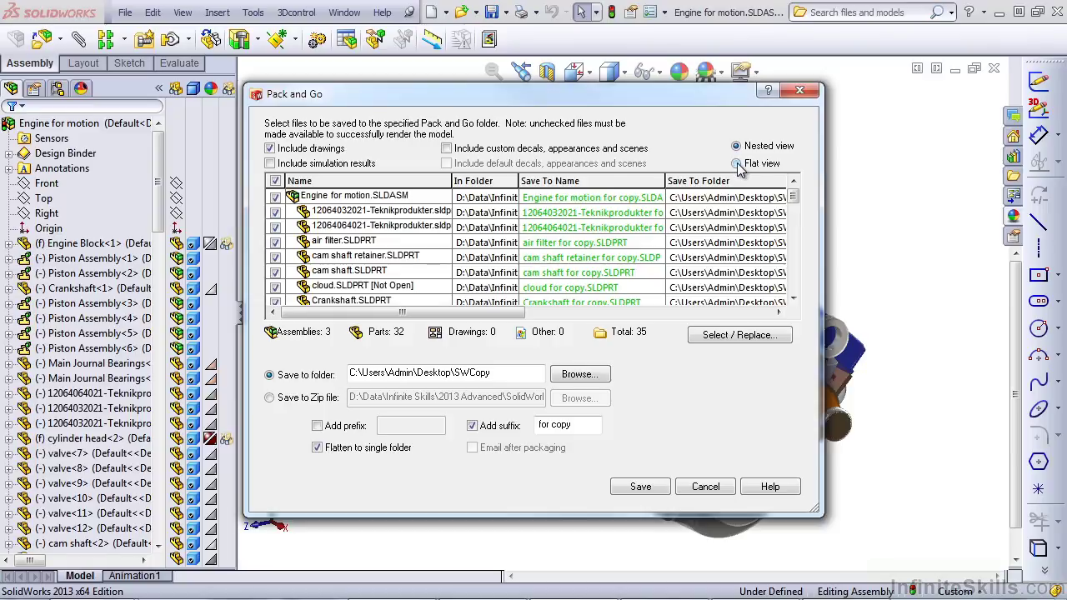
click(647, 485)
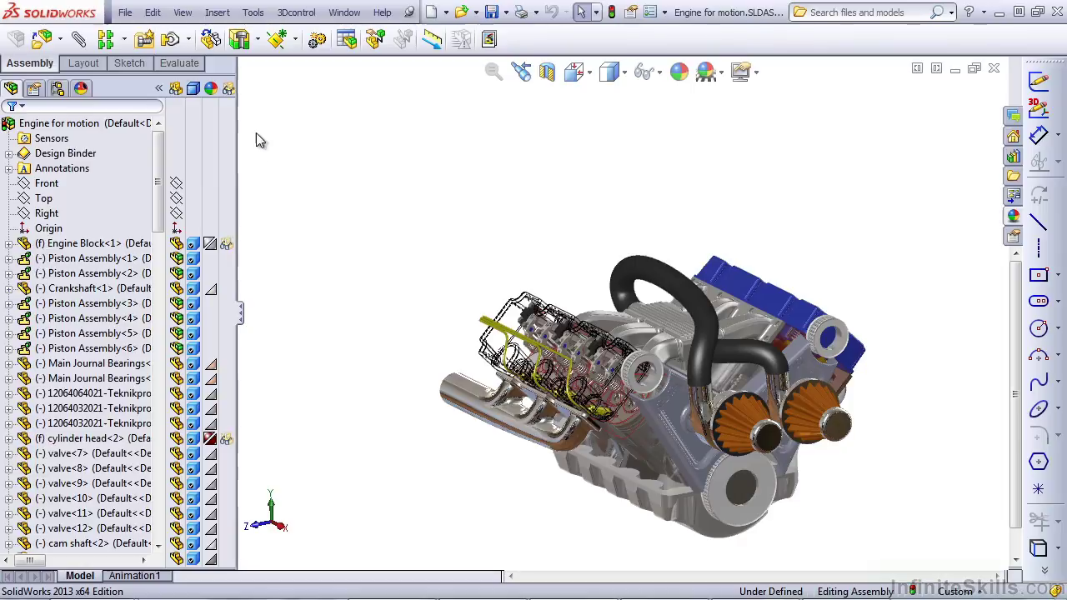
click(121, 15)
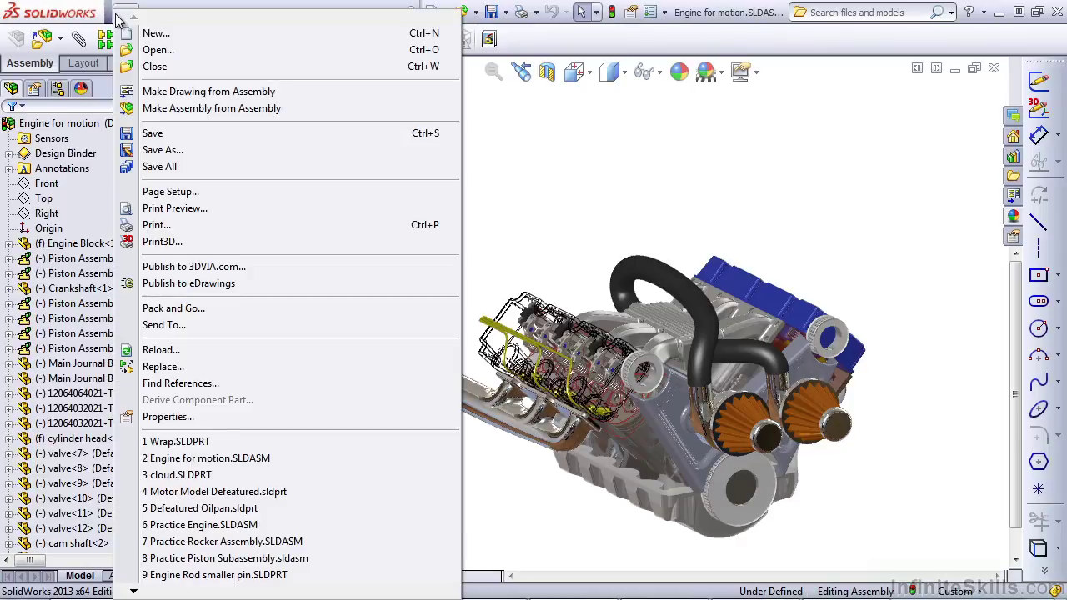
click(172, 386)
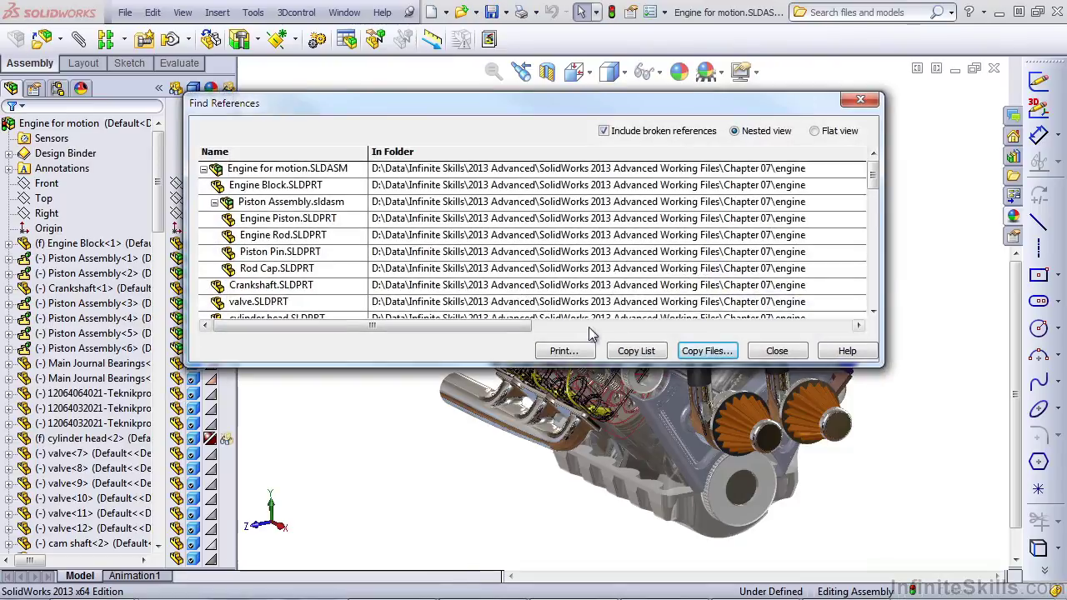
drag(521, 365, 515, 597)
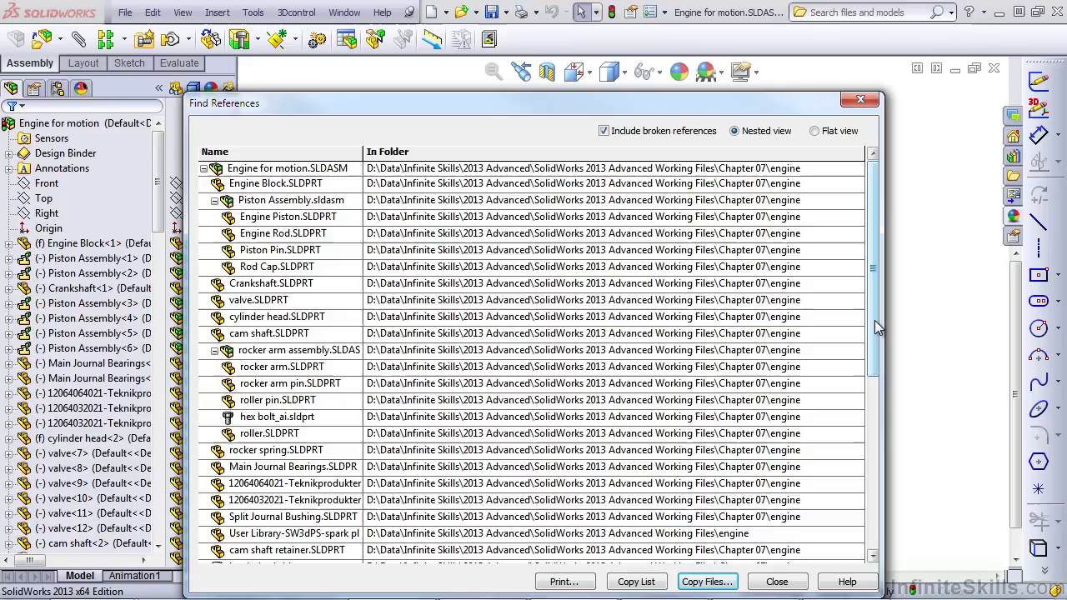
drag(874, 320, 874, 455)
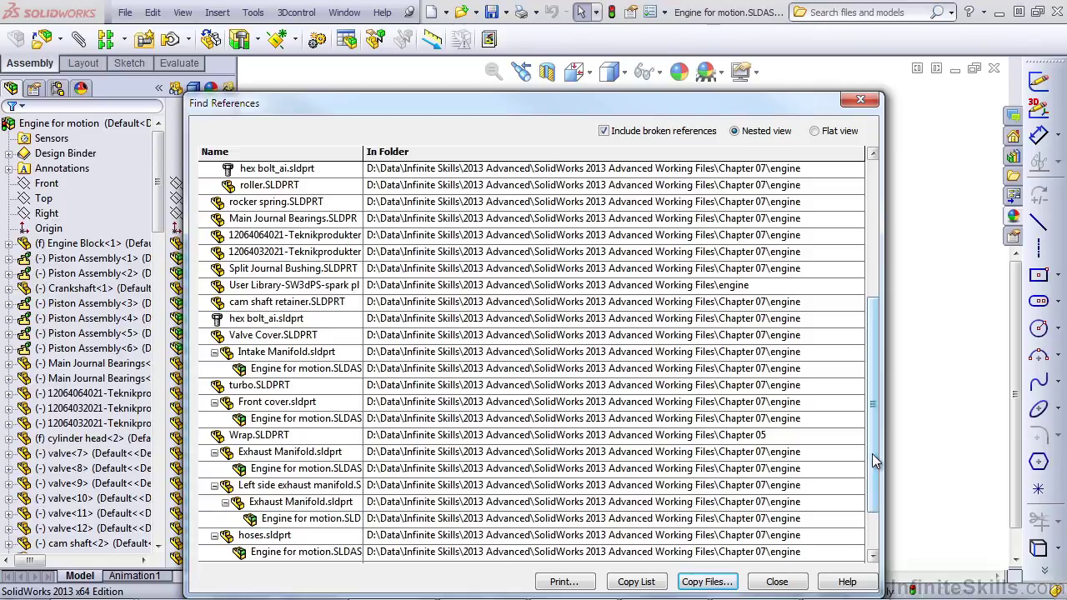
click(861, 102)
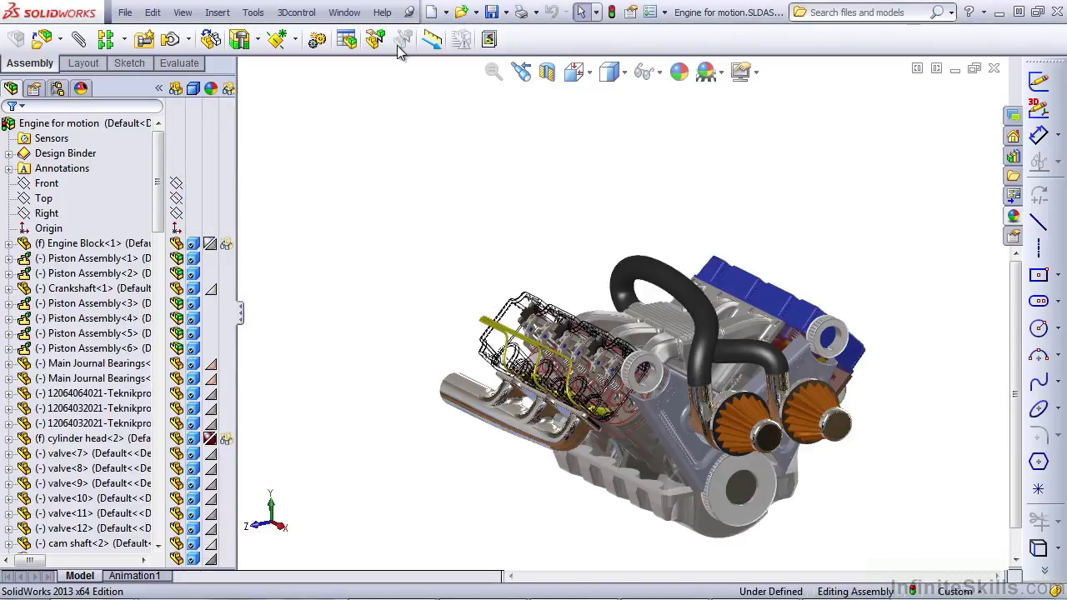
Search SolidWorks Help for 'referenced documents' and open the Search Routine for Referenced Documents topic
click(382, 15)
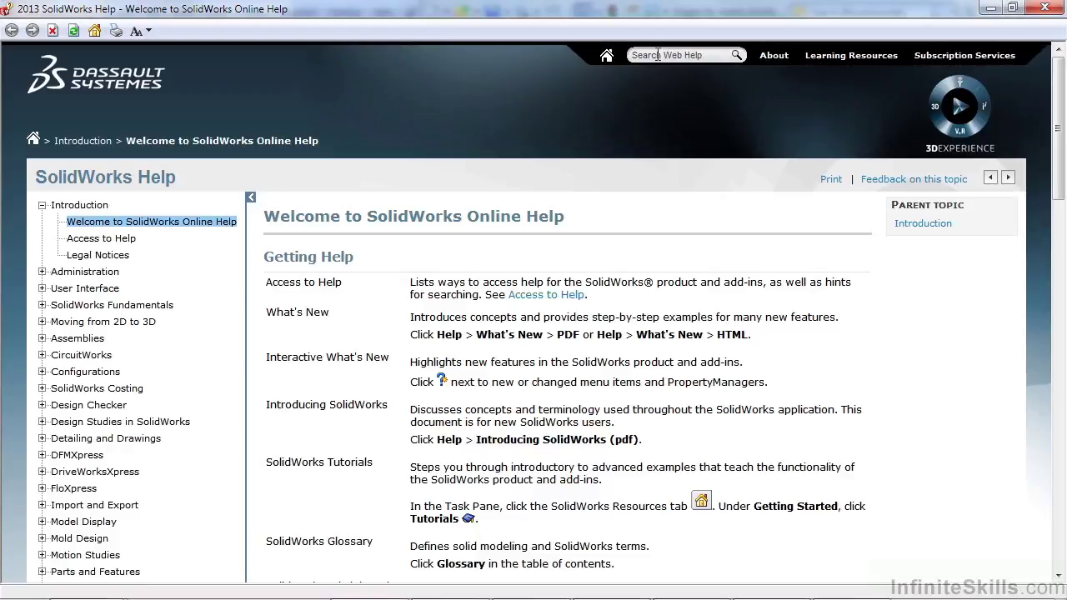
click(657, 55)
text(referenced documents)
key(Return)
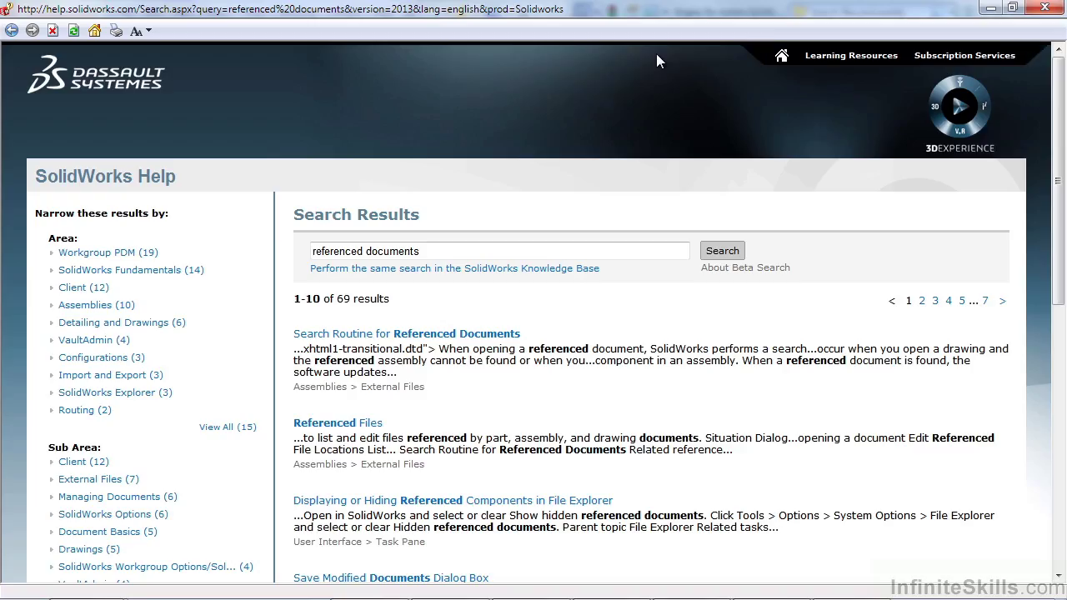
click(396, 341)
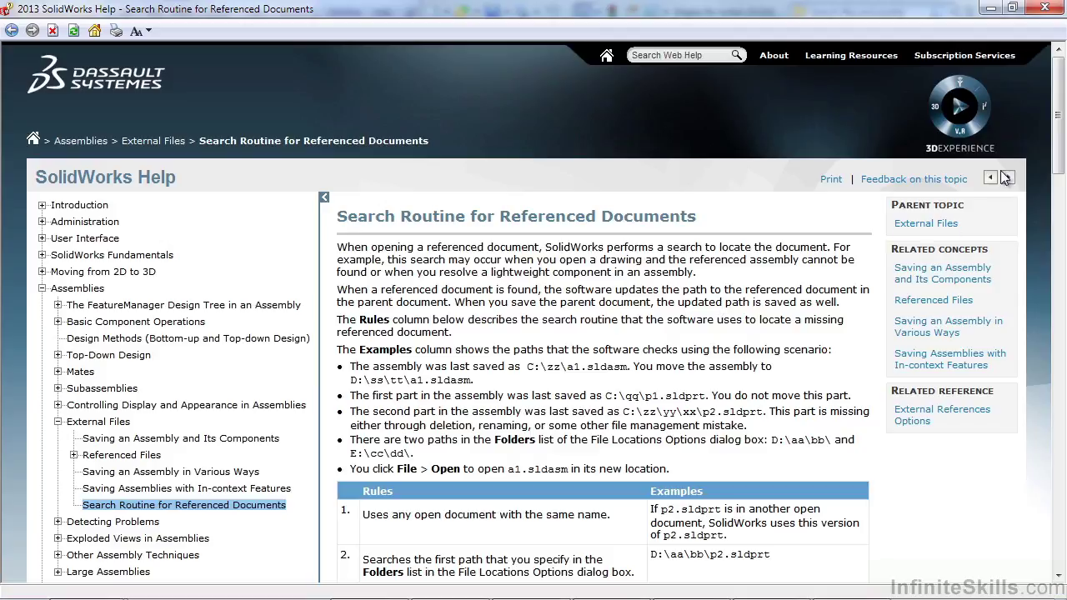
drag(1056, 124, 1059, 184)
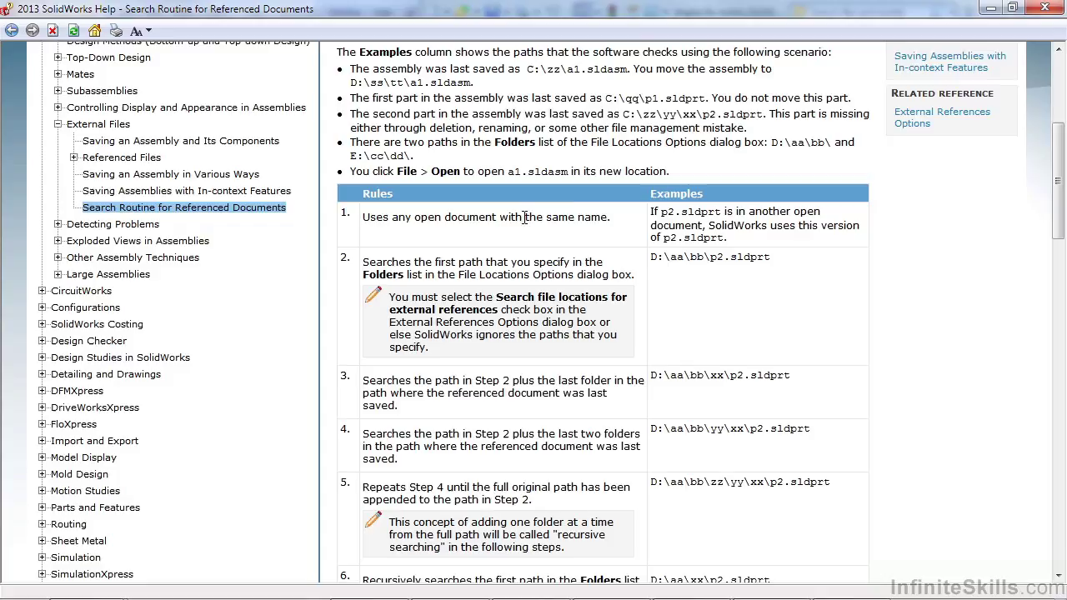
Highlight search rules 1 and 2 in the help topic, then move the Help window aside
drag(614, 218, 354, 217)
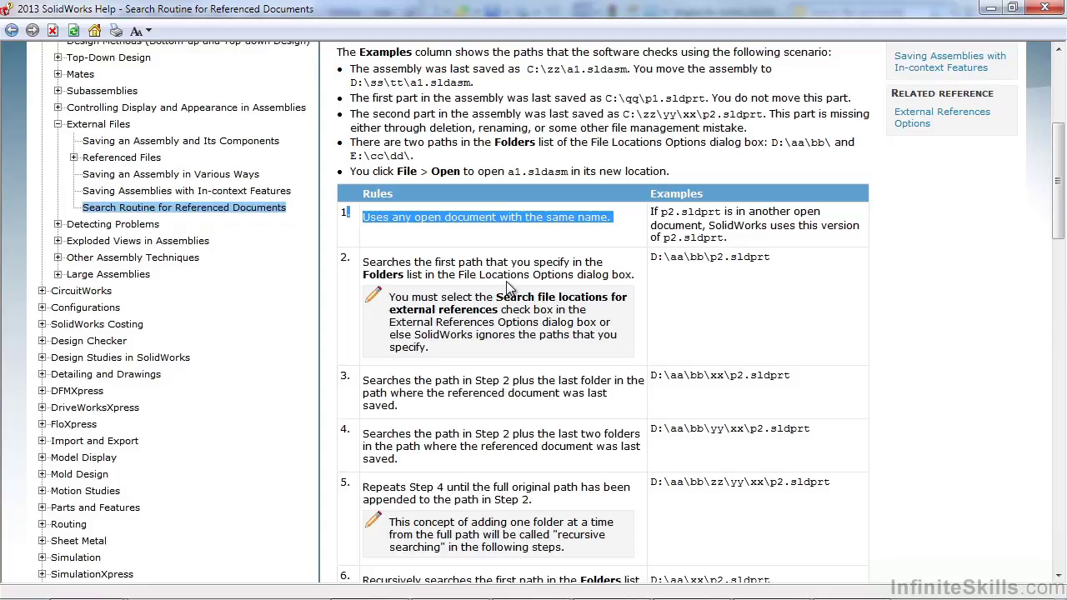
click(458, 265)
drag(459, 265, 575, 275)
drag(753, 7, 594, 400)
View the Referenced Documents folders in Options > File Locations, cancelling without adding a folder
click(767, 25)
click(664, 12)
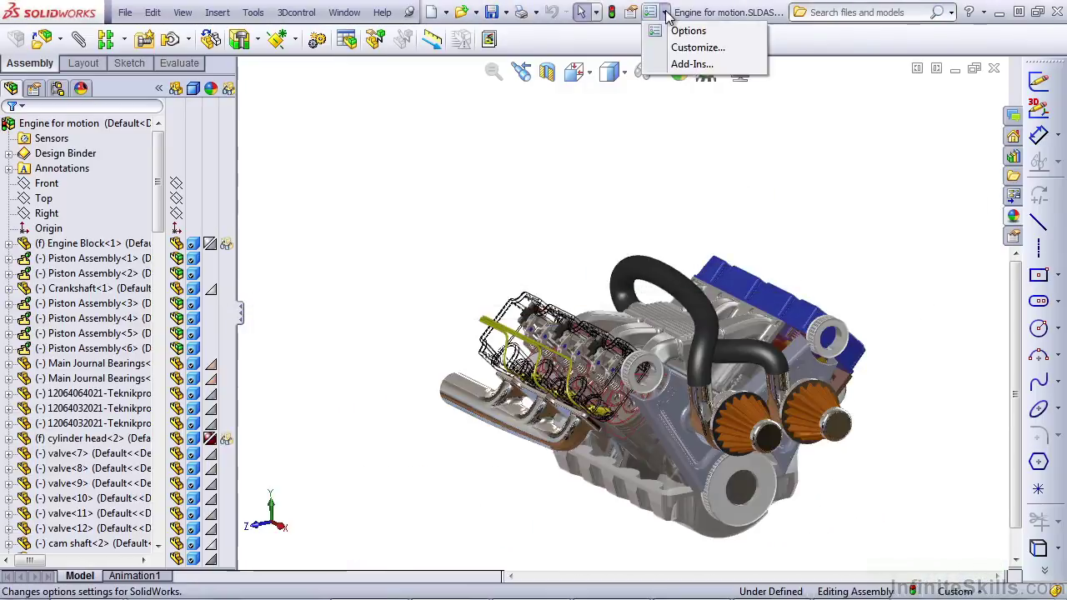
click(685, 33)
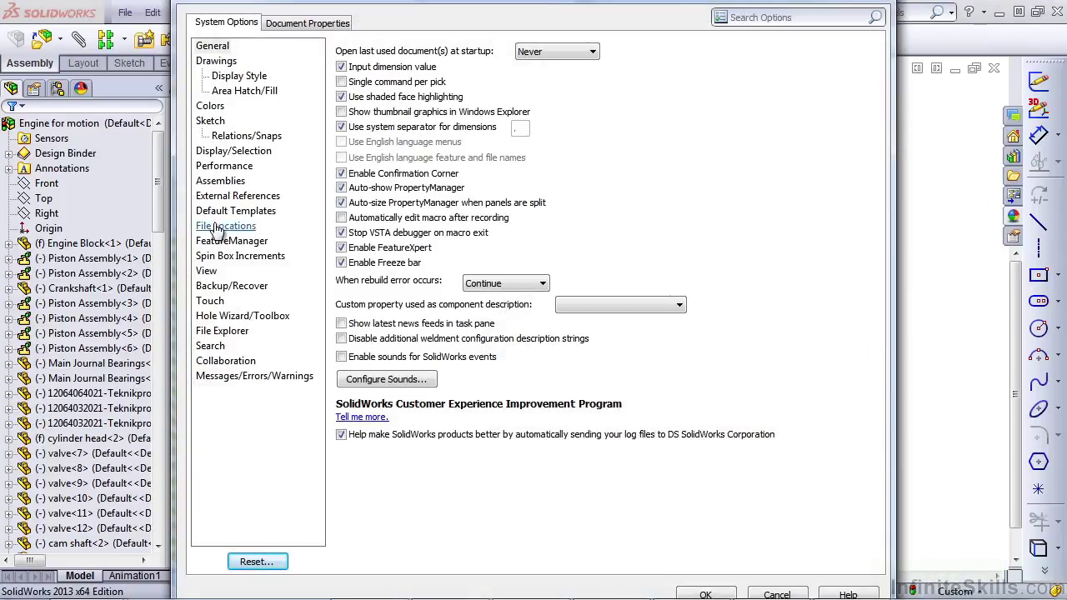
click(235, 227)
click(442, 67)
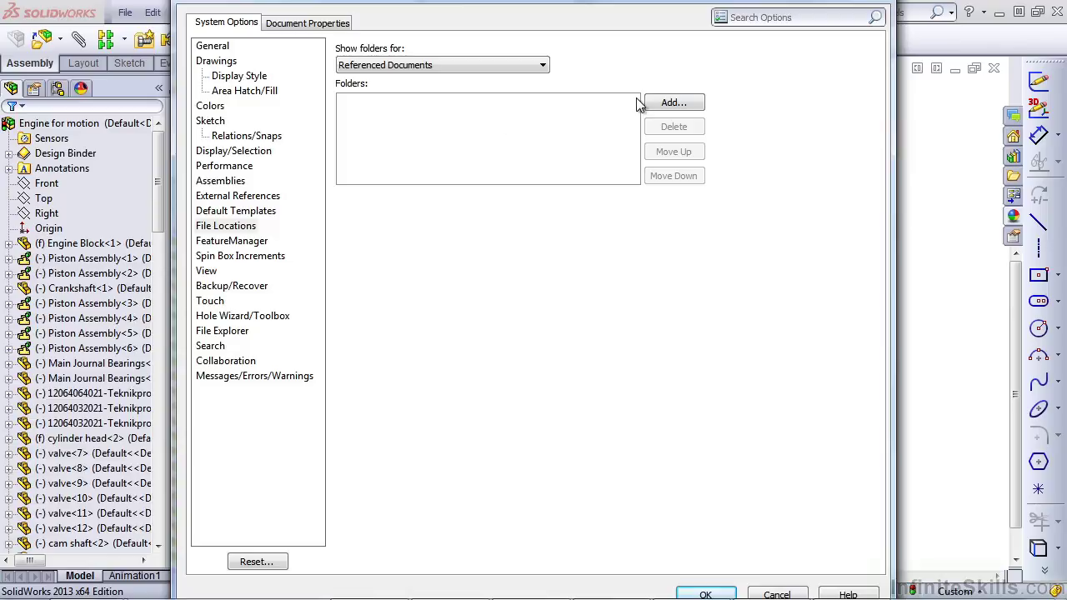
click(667, 109)
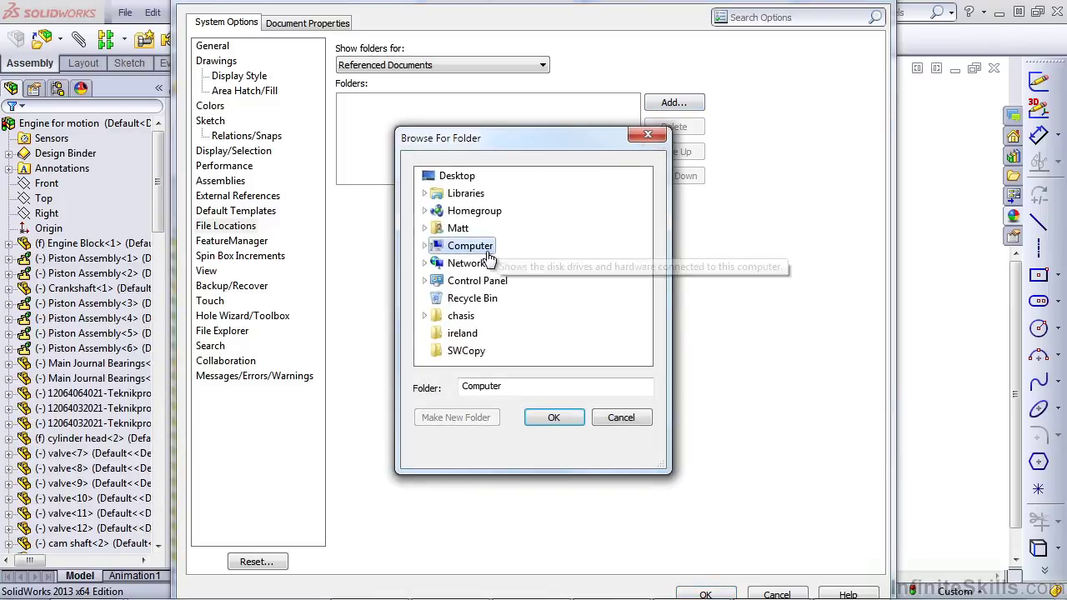
click(623, 418)
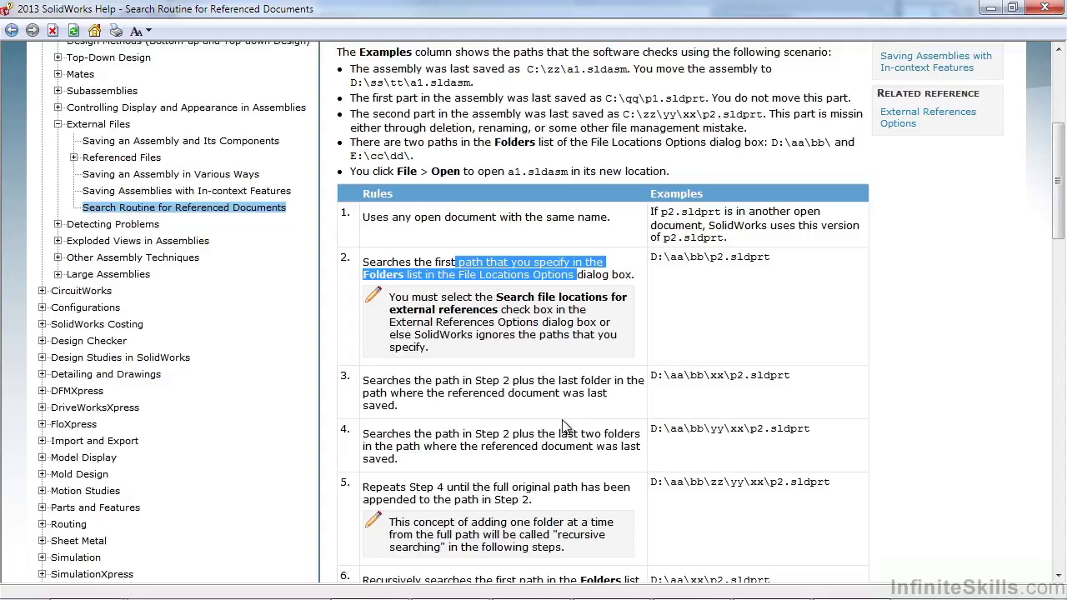
Scroll the help topic down to steps 10–13 and highlight step 12's text
drag(1054, 173, 1053, 408)
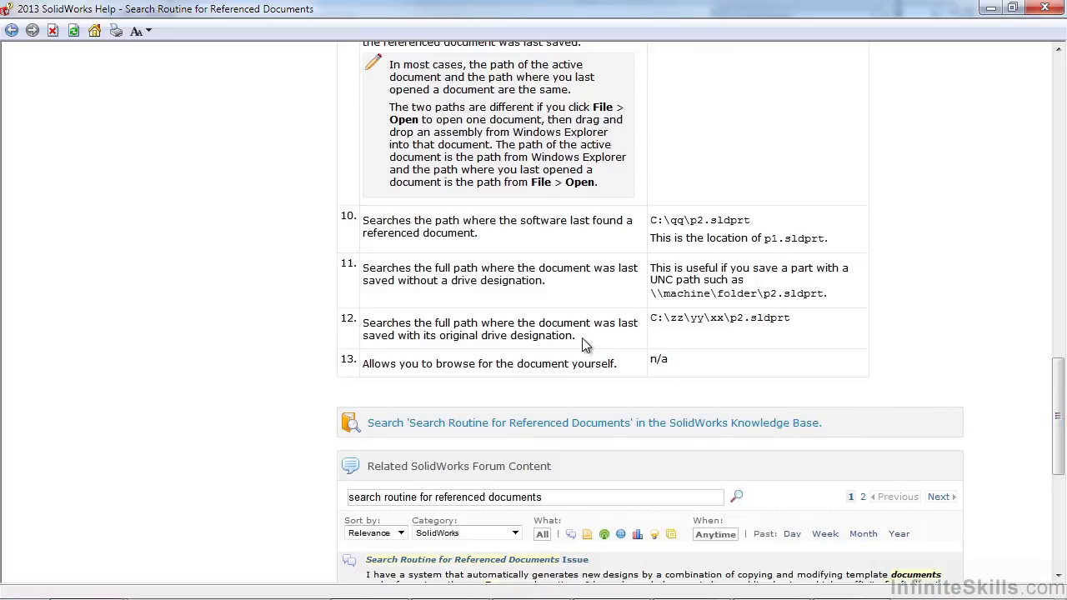
drag(581, 345, 360, 334)
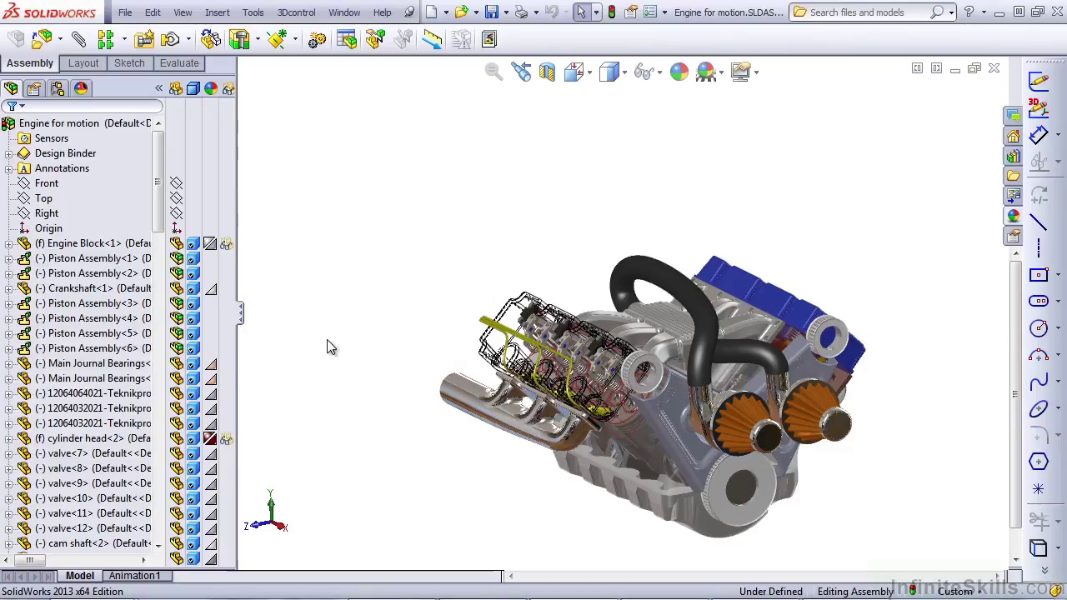
click(70, 351)
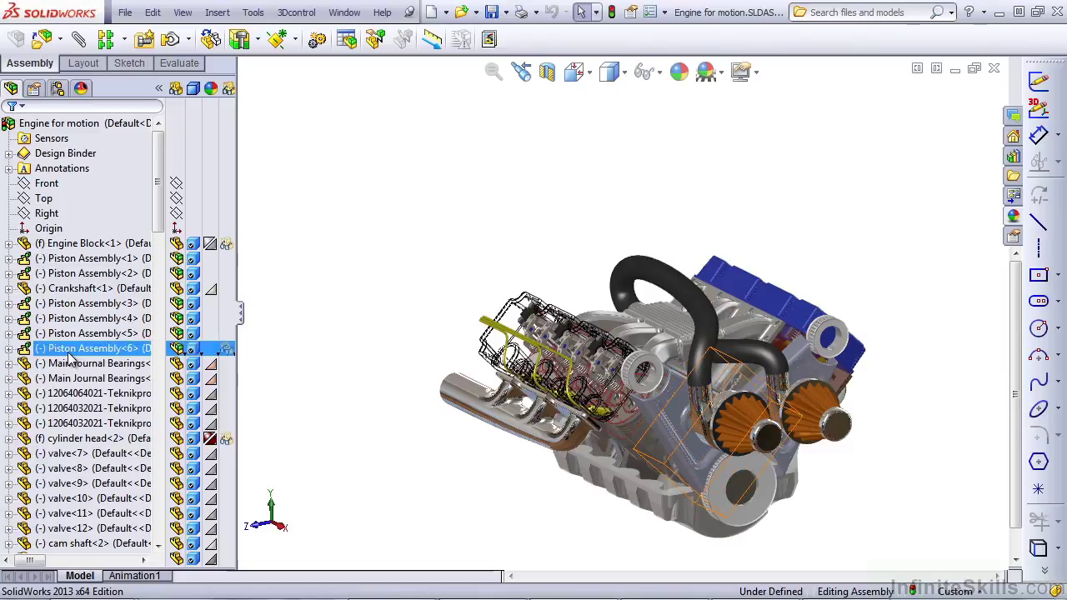
key(Escape)
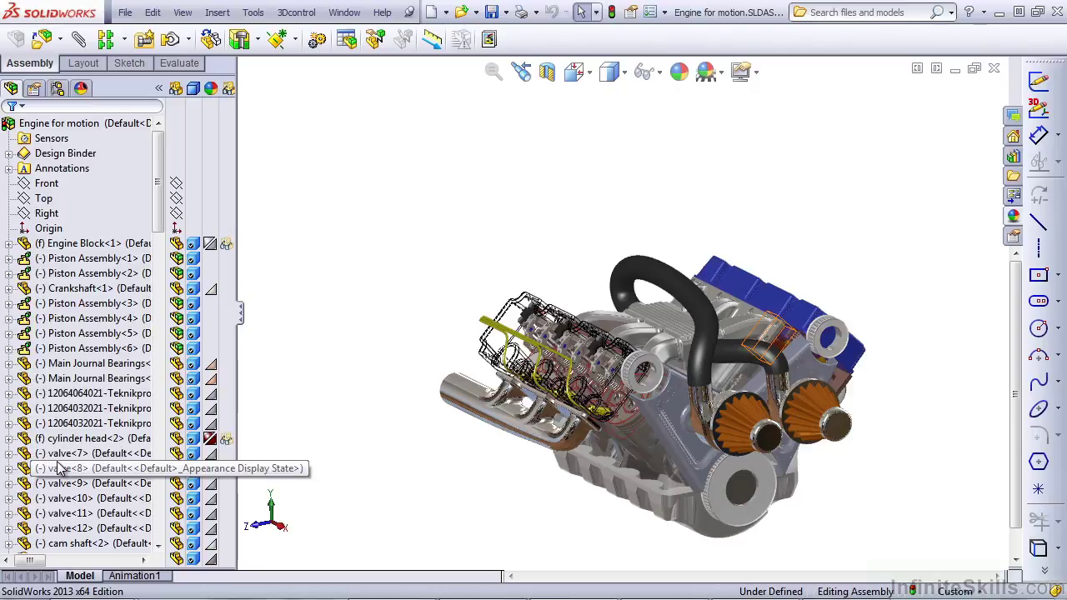